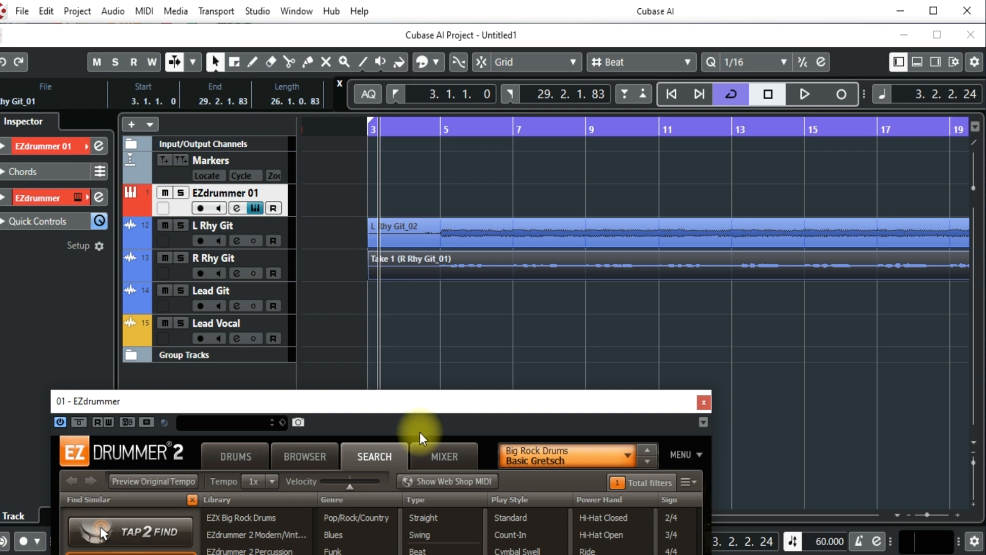
# Step: Bring the full EZdrummer window into view and review the Big Rock Drums kit presets without changing the kit
pyautogui.moveTo(567, 422); pyautogui.dragTo(599, 24)
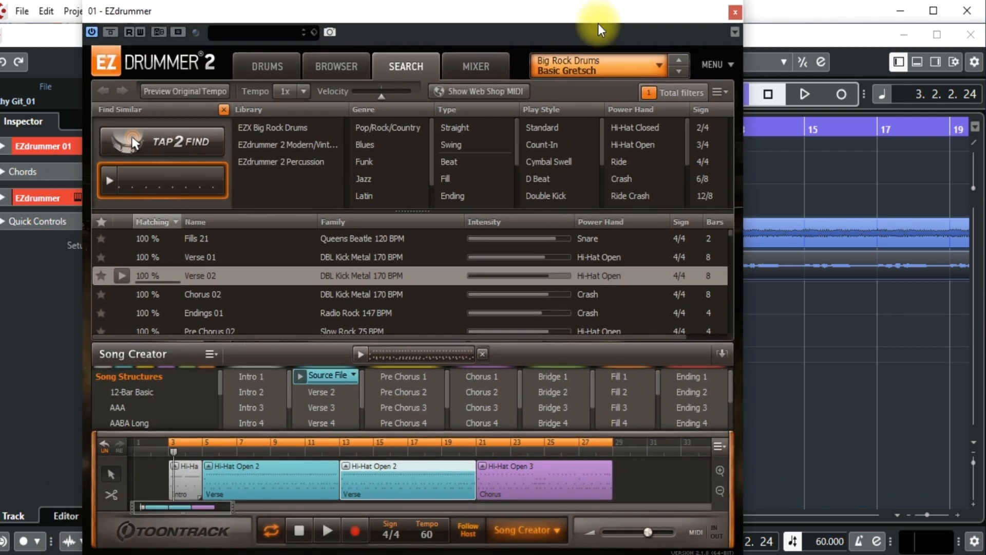
pyautogui.click(284, 69)
pyautogui.click(661, 69)
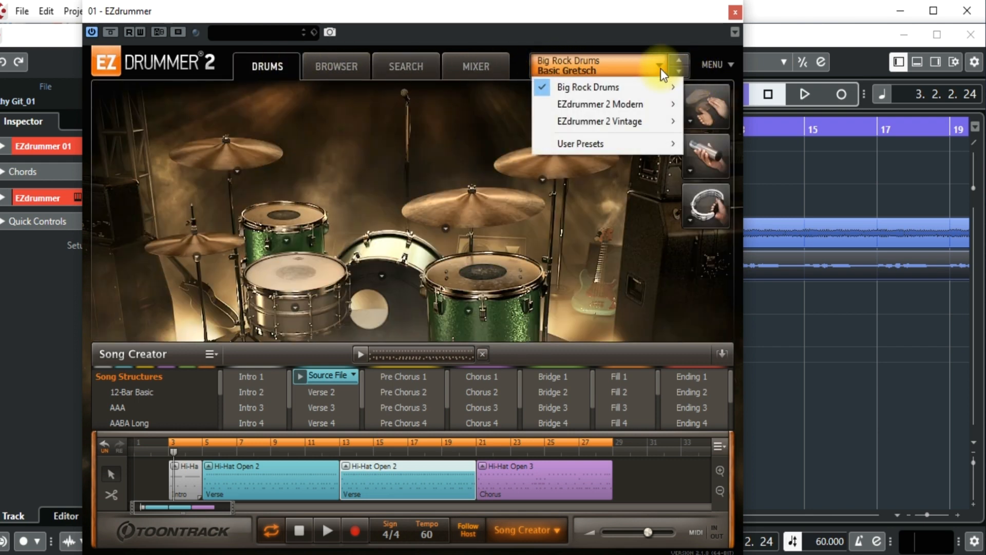
pyautogui.moveTo(625, 104)
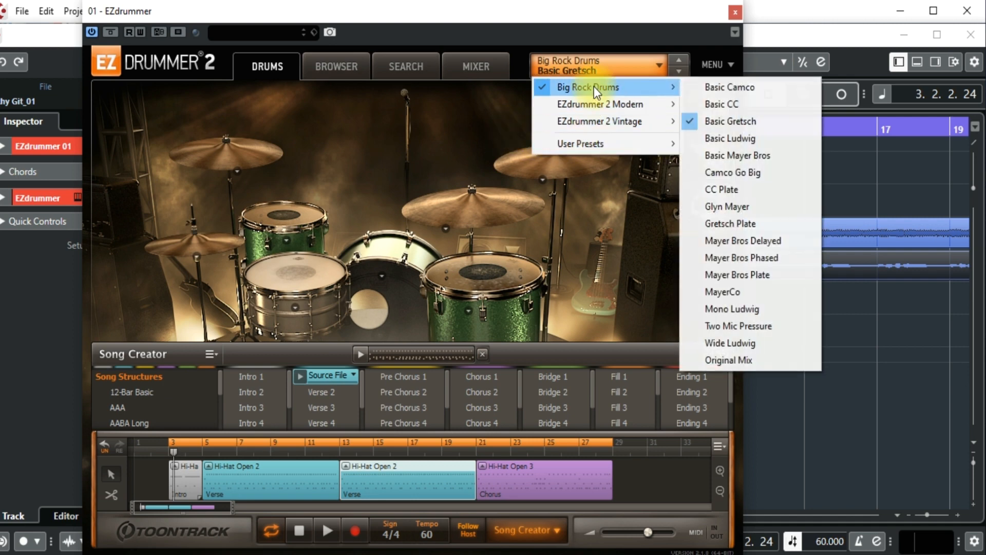
pyautogui.click(492, 33)
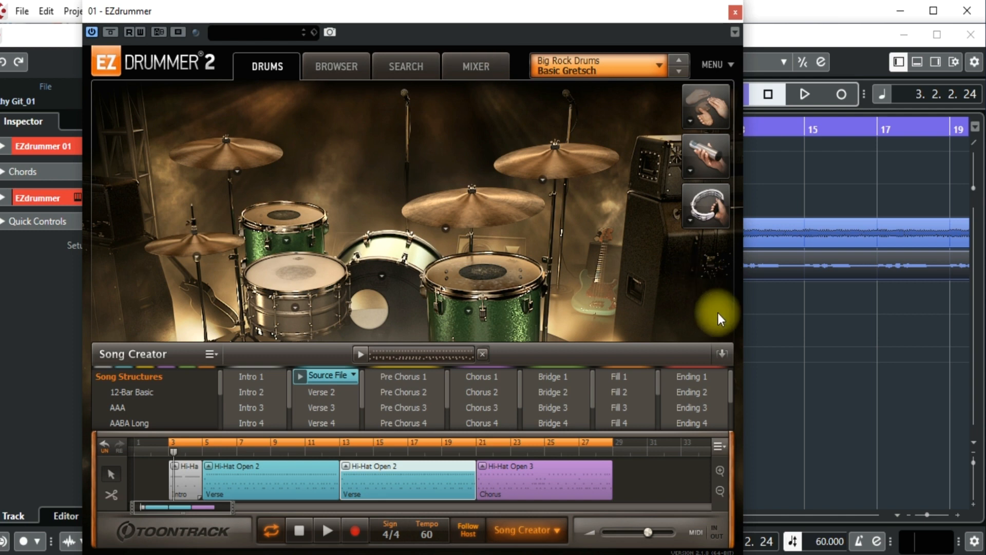
# Step: Close the Song Creator, show the groove search page, and reposition the plugin window so its full interface is visible
pyautogui.click(720, 354)
pyautogui.click(389, 305)
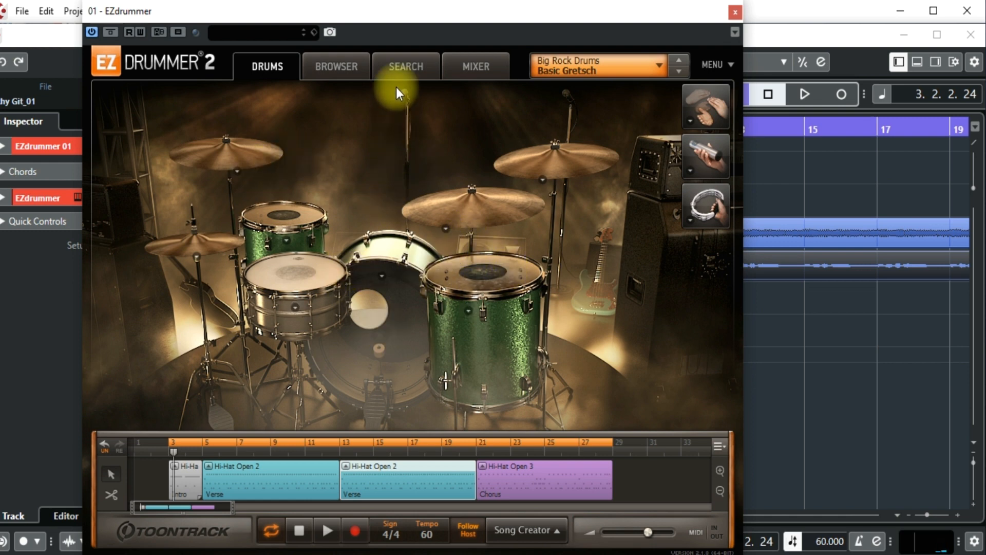
pyautogui.click(408, 60)
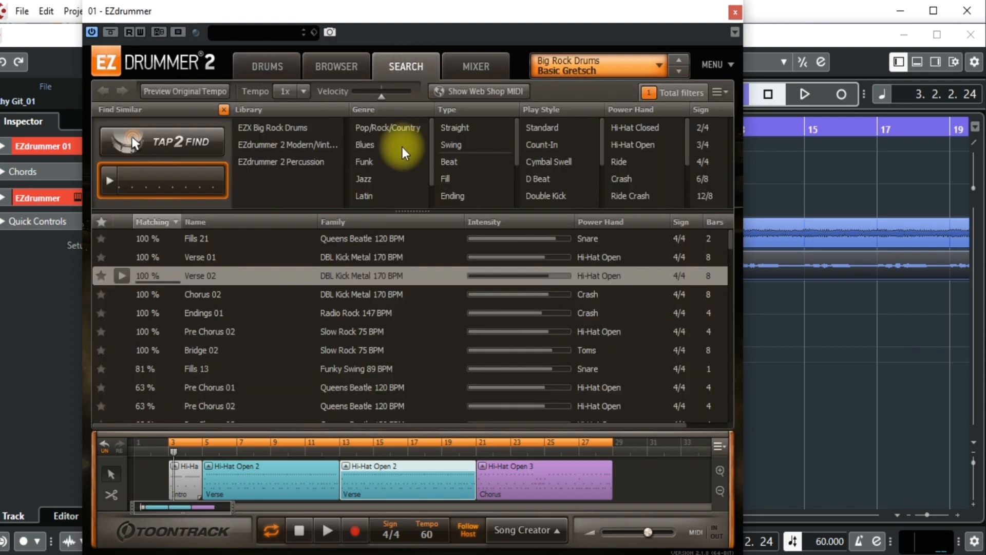
pyautogui.moveTo(483, 21); pyautogui.dragTo(491, 371)
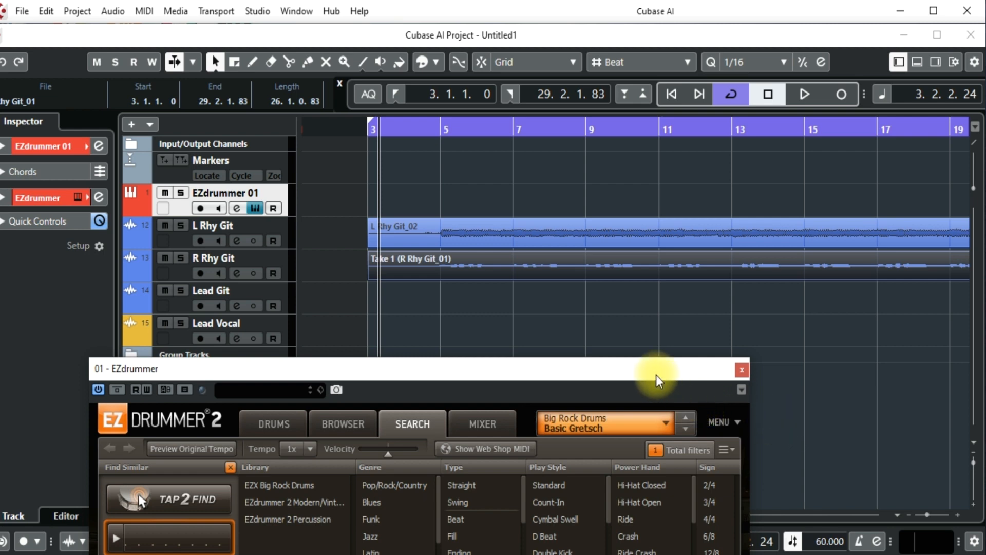
pyautogui.moveTo(656, 375); pyautogui.dragTo(629, 46)
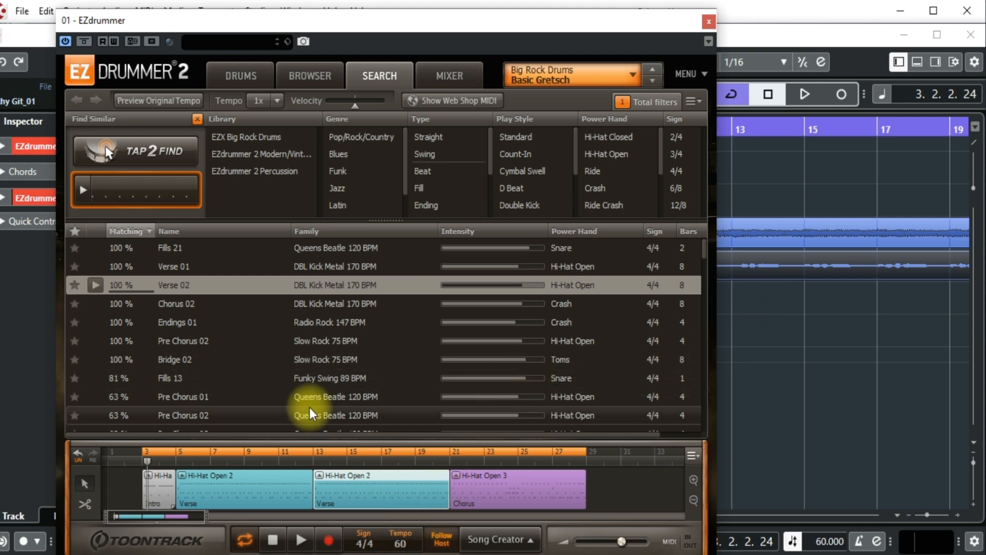
# Step: In Tap2Find, clear the tapped pattern, tap a new kick-and-snare beat on the drum kit, and show the matching grooves
pyautogui.click(173, 153)
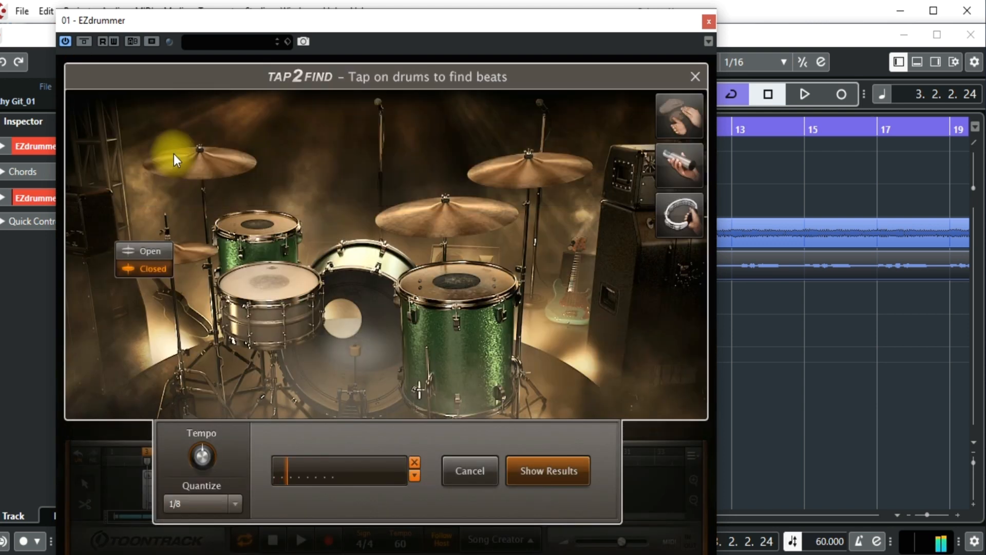
pyautogui.click(414, 468)
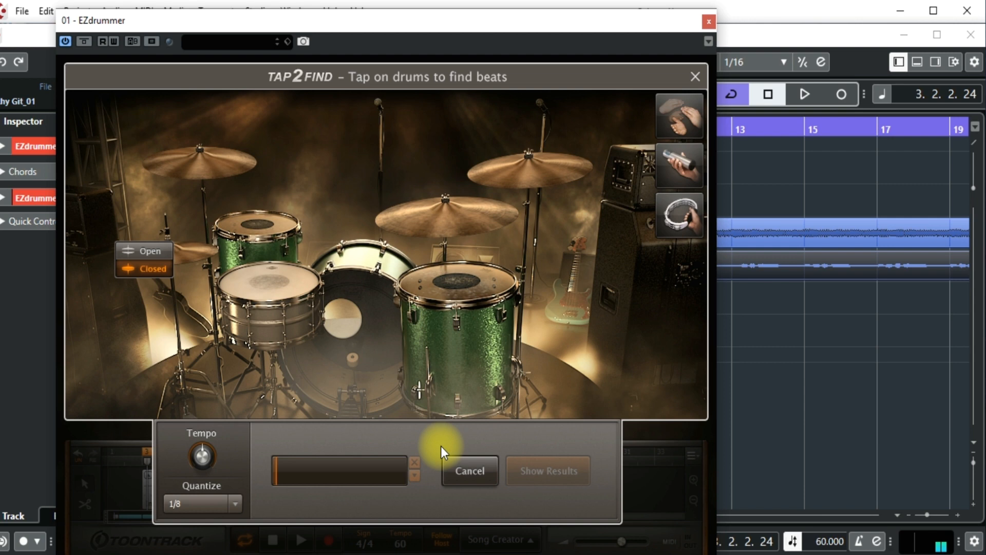
pyautogui.click(367, 303)
pyautogui.click(368, 303)
pyautogui.click(280, 273)
pyautogui.click(381, 308)
pyautogui.click(362, 302)
pyautogui.click(287, 280)
pyautogui.click(375, 306)
pyautogui.click(315, 288)
pyautogui.click(346, 295)
pyautogui.click(508, 311)
pyautogui.click(429, 305)
pyautogui.click(429, 305)
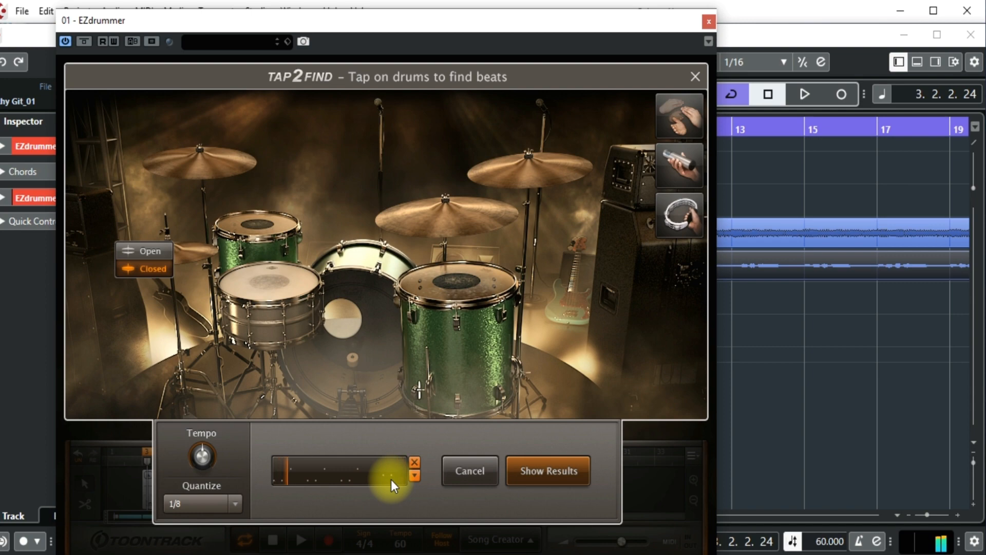
pyautogui.click(550, 472)
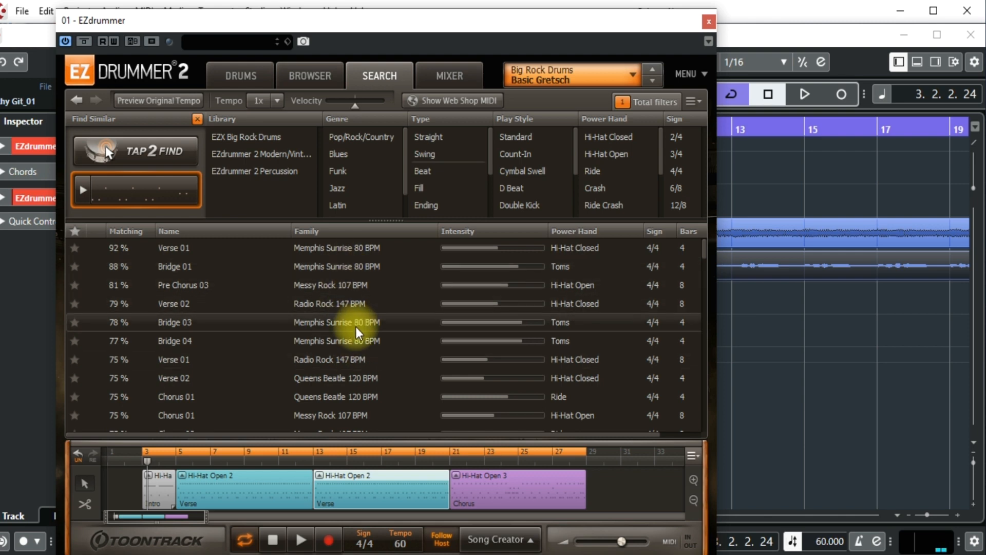
# Step: Preview Funky Levee verse Variation 01 in the groove browser, plus Memphis Sunrise Verse 01 and Radio Rock Verse 02 from the search results
pyautogui.click(315, 83)
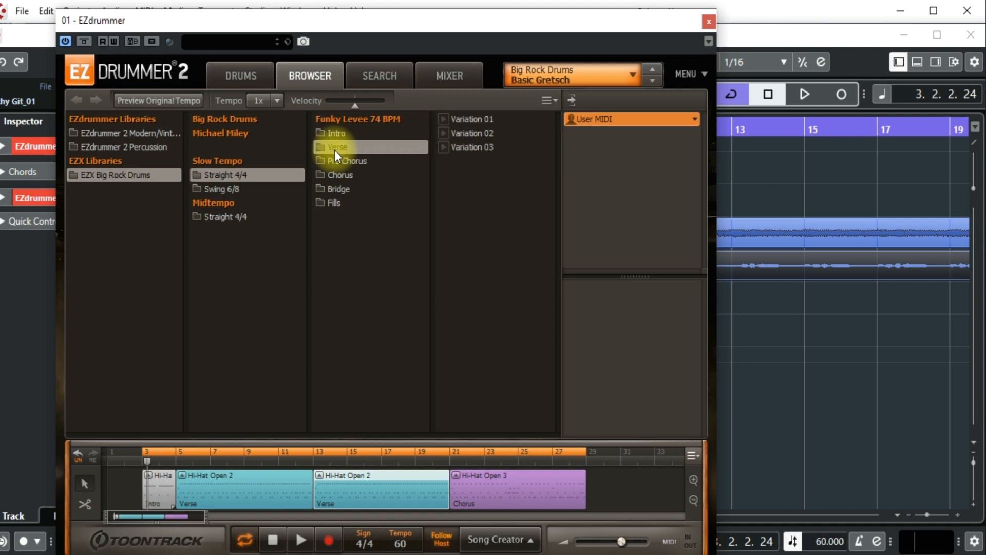
pyautogui.click(444, 117)
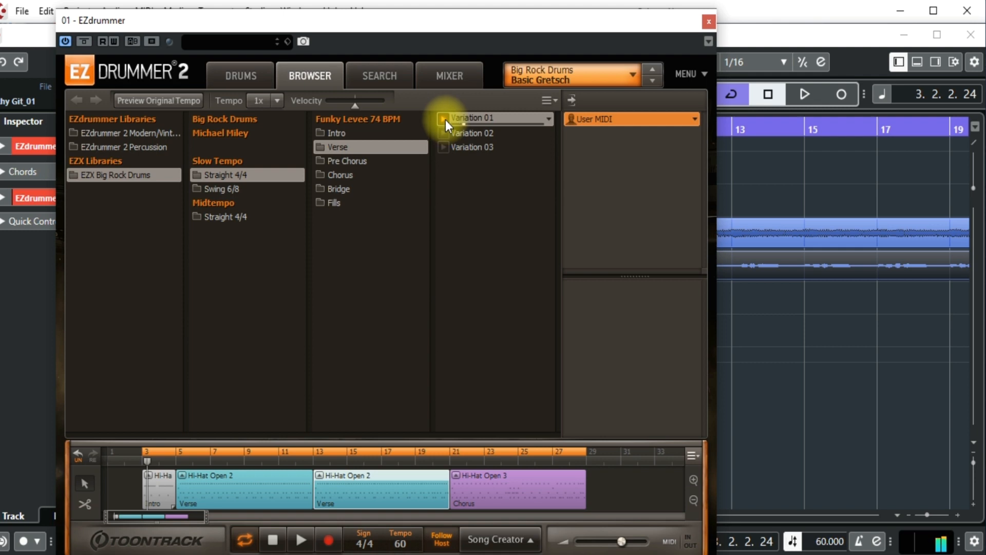
pyautogui.click(386, 78)
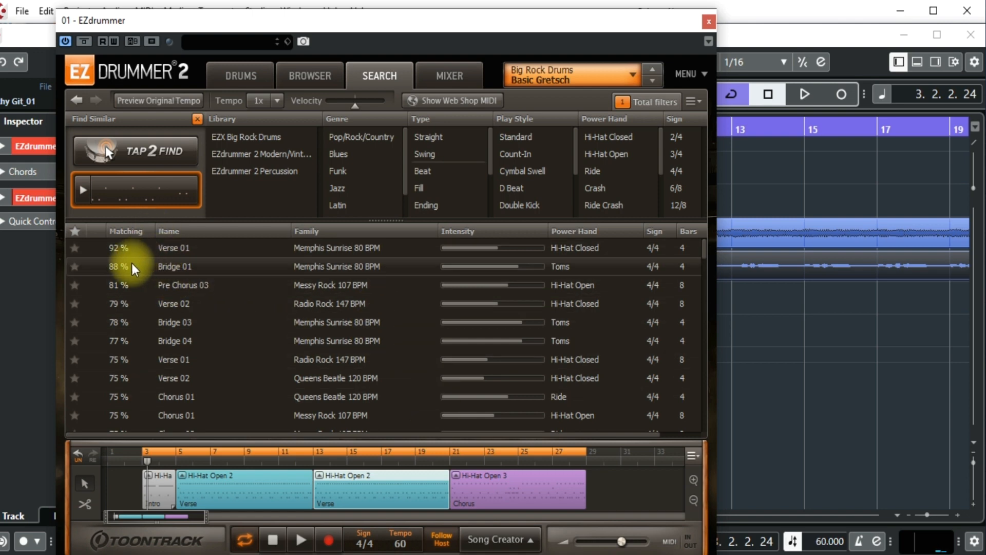
pyautogui.click(98, 248)
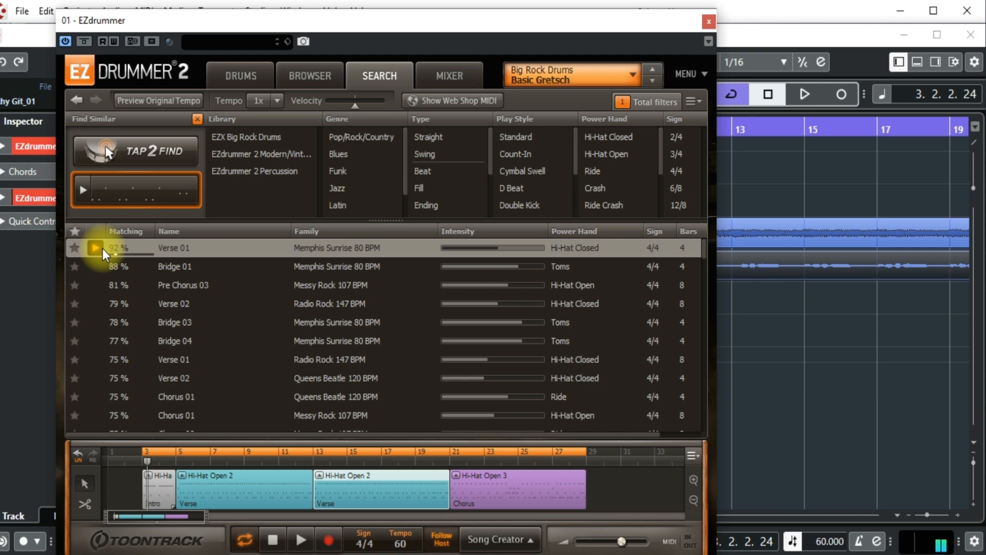
pyautogui.click(175, 304)
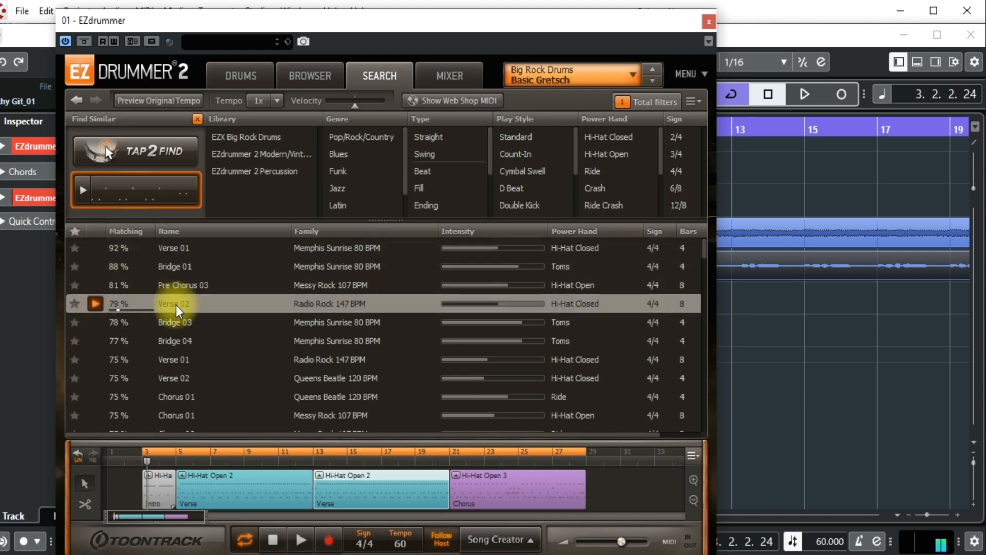
pyautogui.click(100, 304)
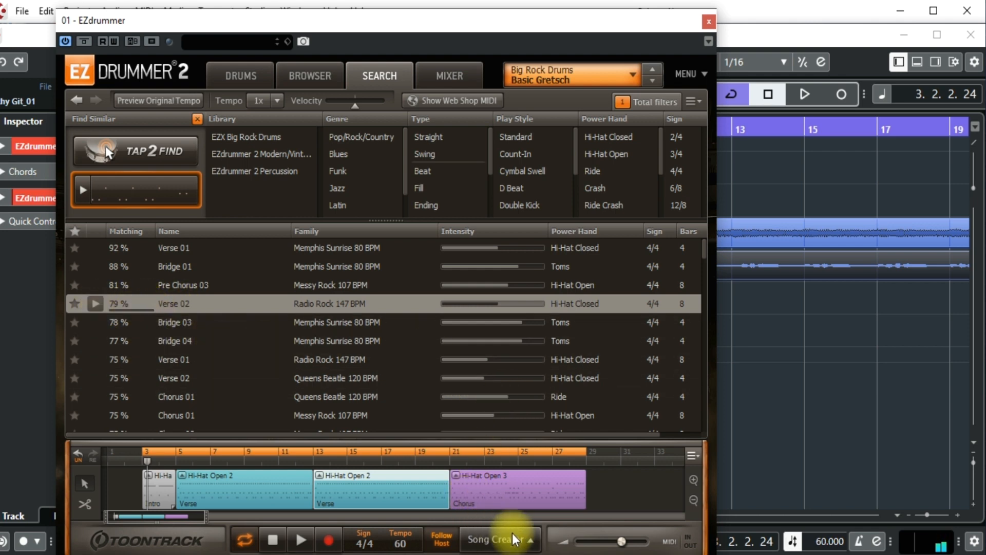
# Step: Reopen the Song Creator and preview its Verse 2 and Verse 5 grooves
pyautogui.click(528, 533)
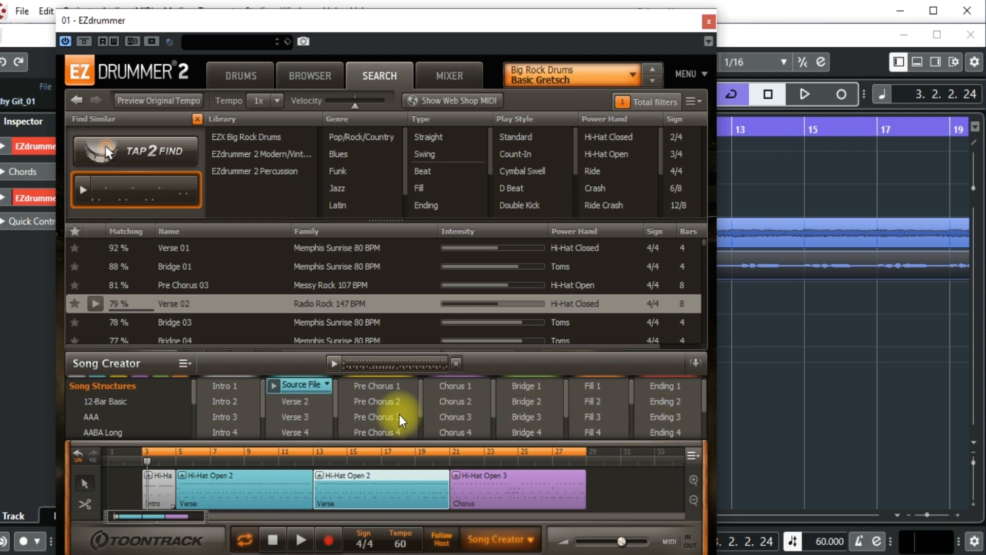
pyautogui.click(277, 402)
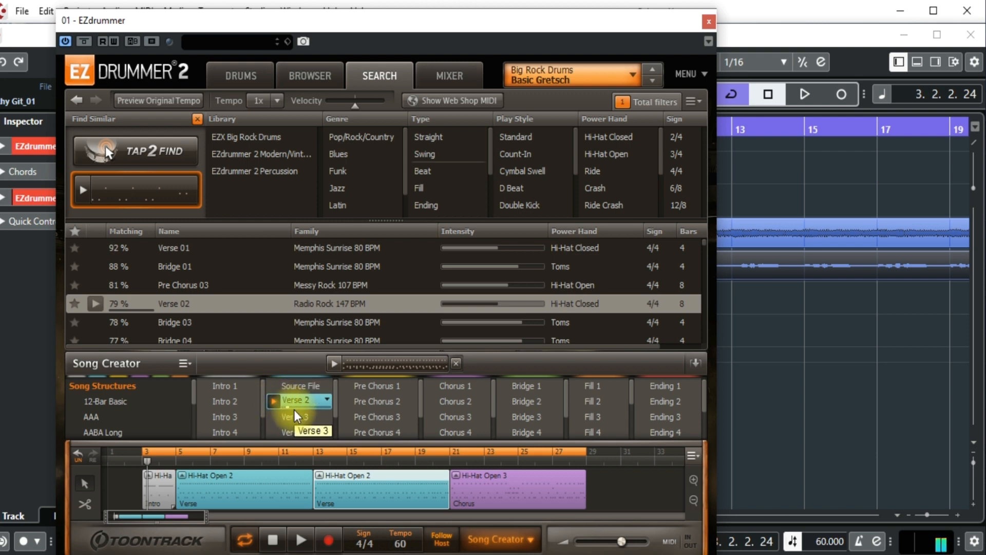
pyautogui.scroll(-1, 294, 410)
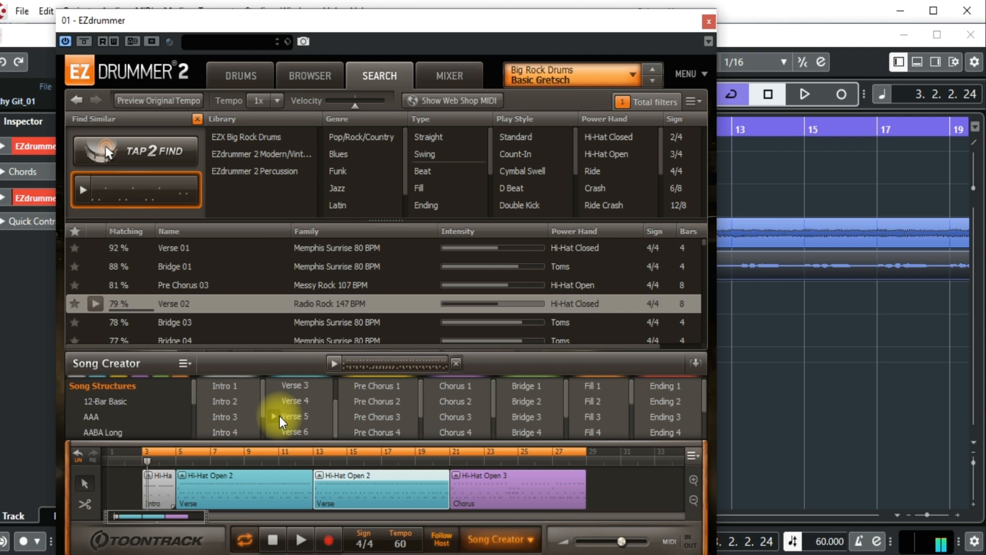
pyautogui.click(280, 416)
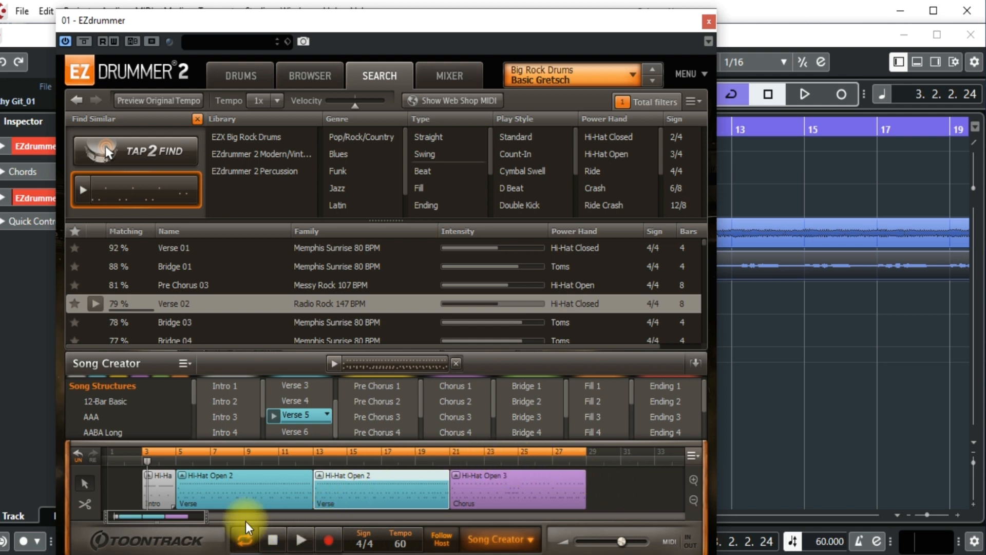
# Step: Turn looping of the song track off and back on
pyautogui.click(245, 535)
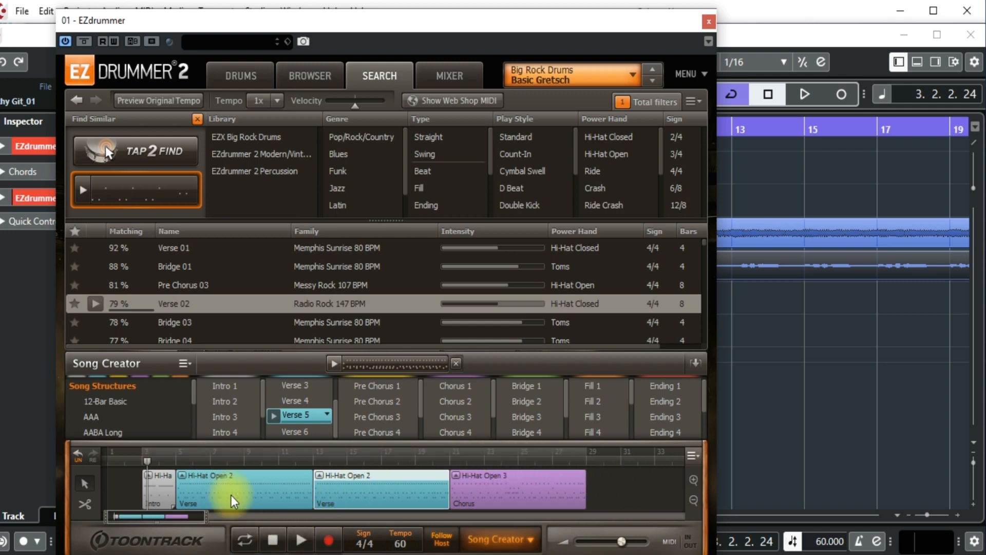
pyautogui.click(246, 545)
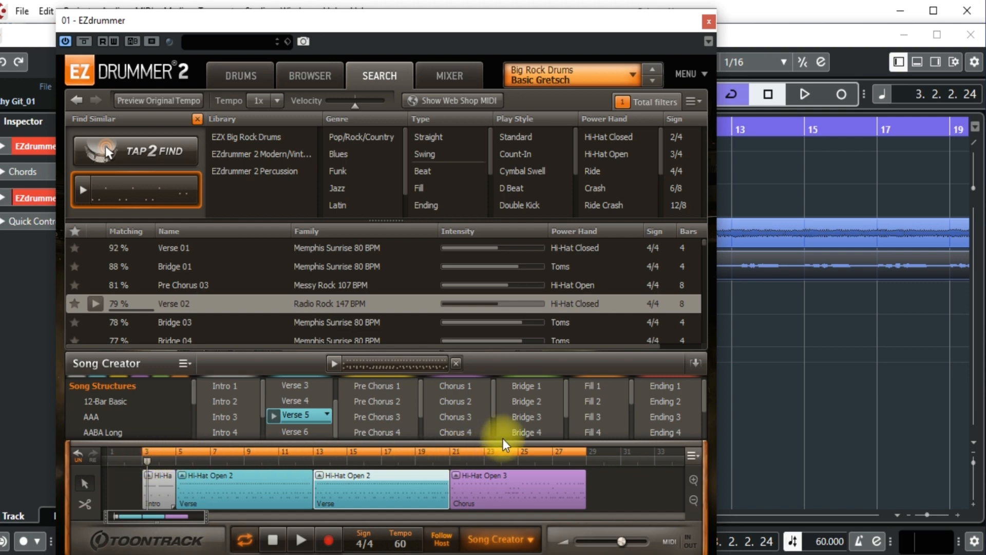